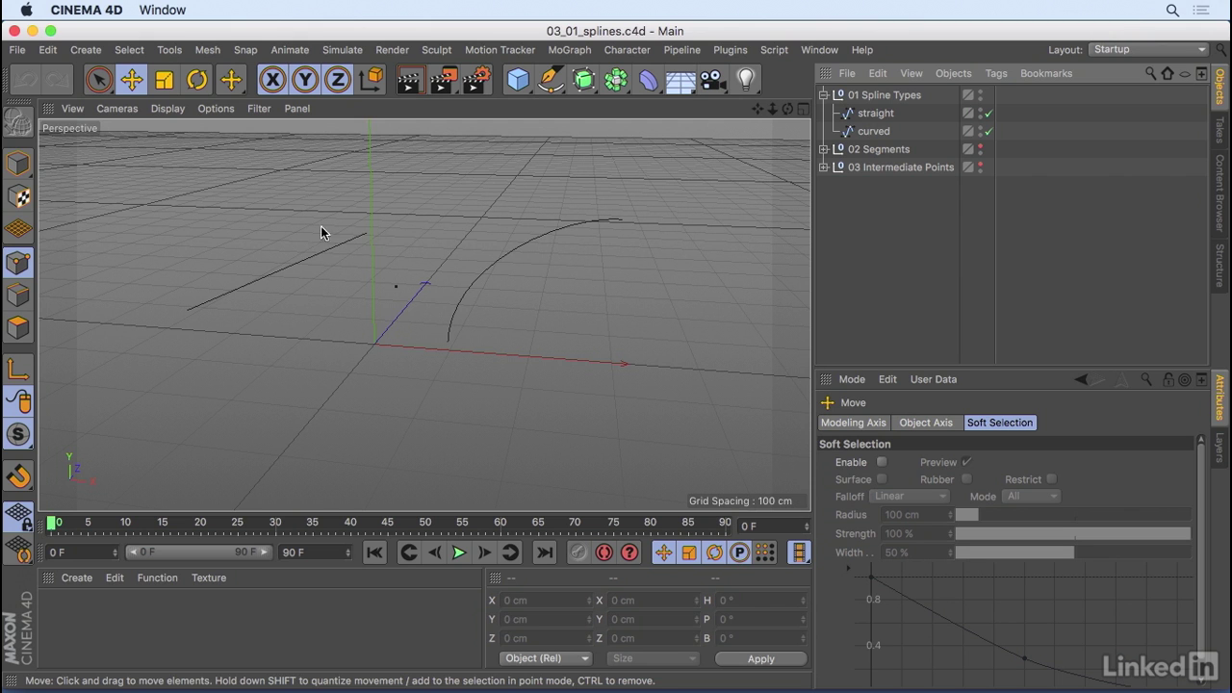
# Hide the grid and the world axis in the perspective viewport
pyautogui.click(259, 108)
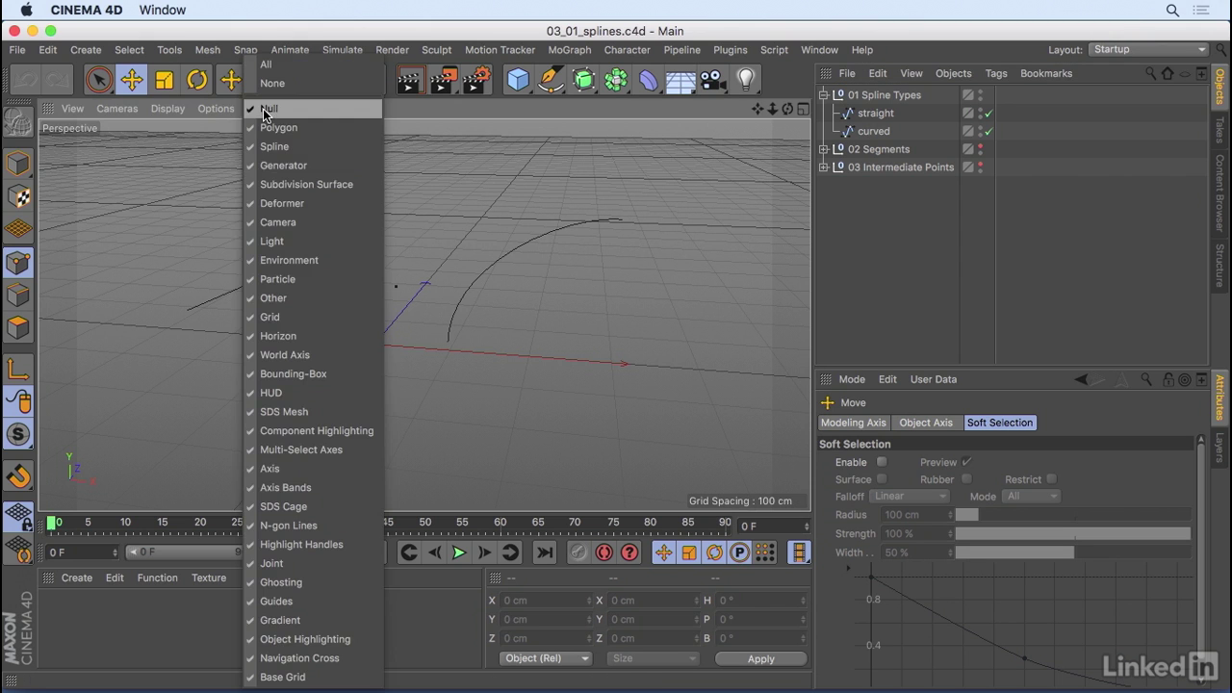
pyautogui.click(306, 318)
pyautogui.click(259, 107)
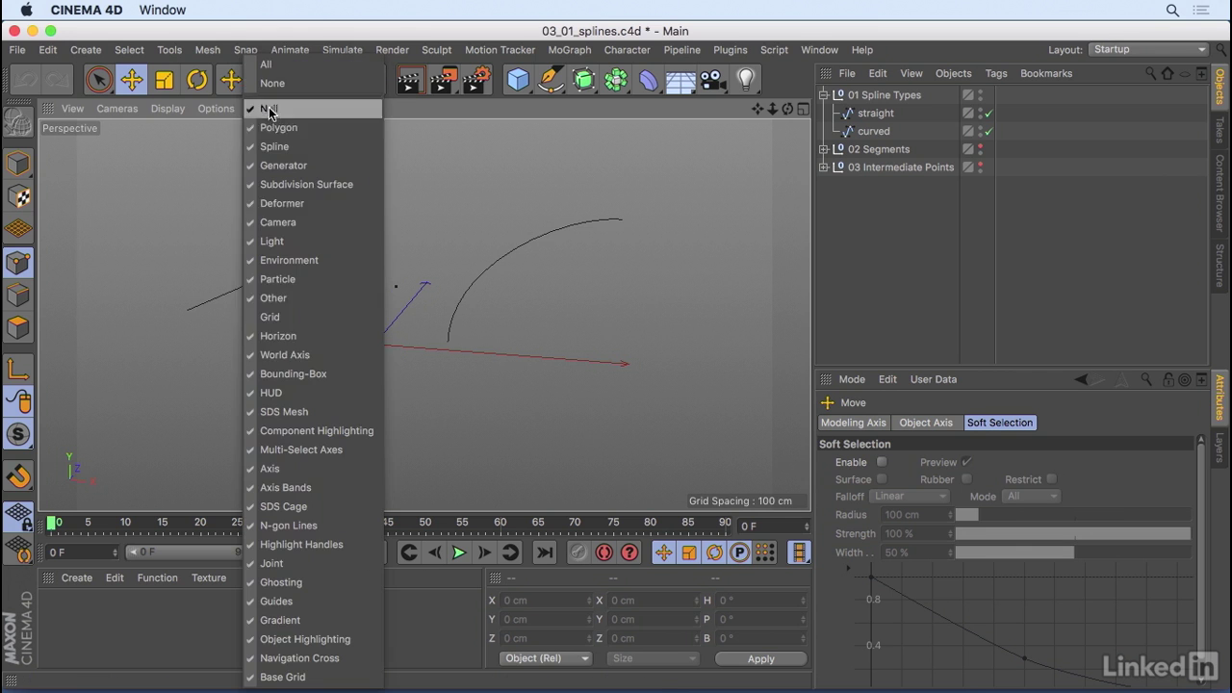
pyautogui.click(307, 358)
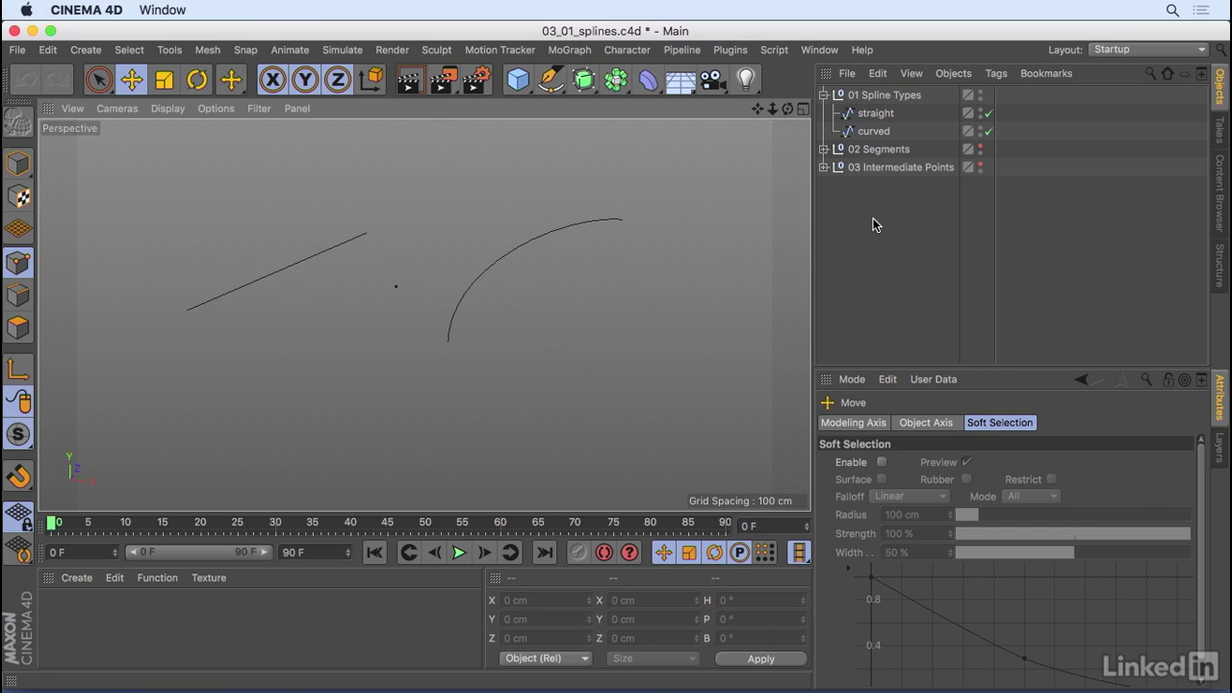
# Examine the straight and curved splines under 01 Spline Types, comparing their types and inspecting the curved spline's upper end point
pyautogui.click(876, 115)
pyautogui.click(876, 130)
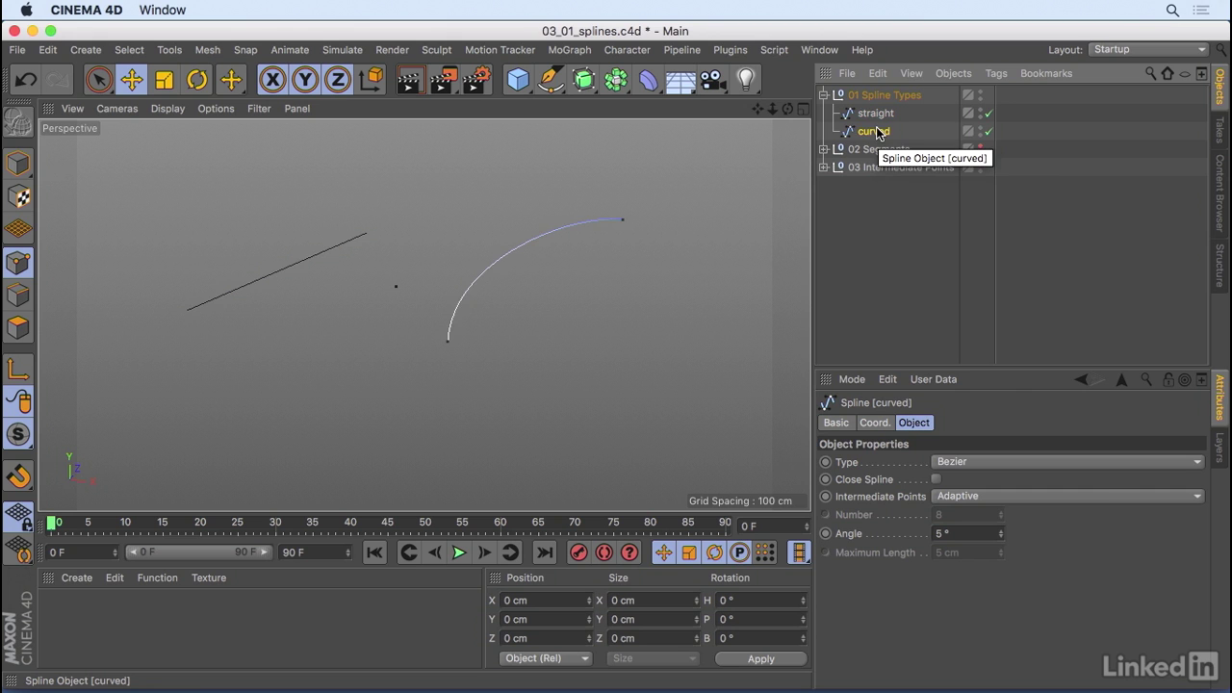
pyautogui.click(877, 113)
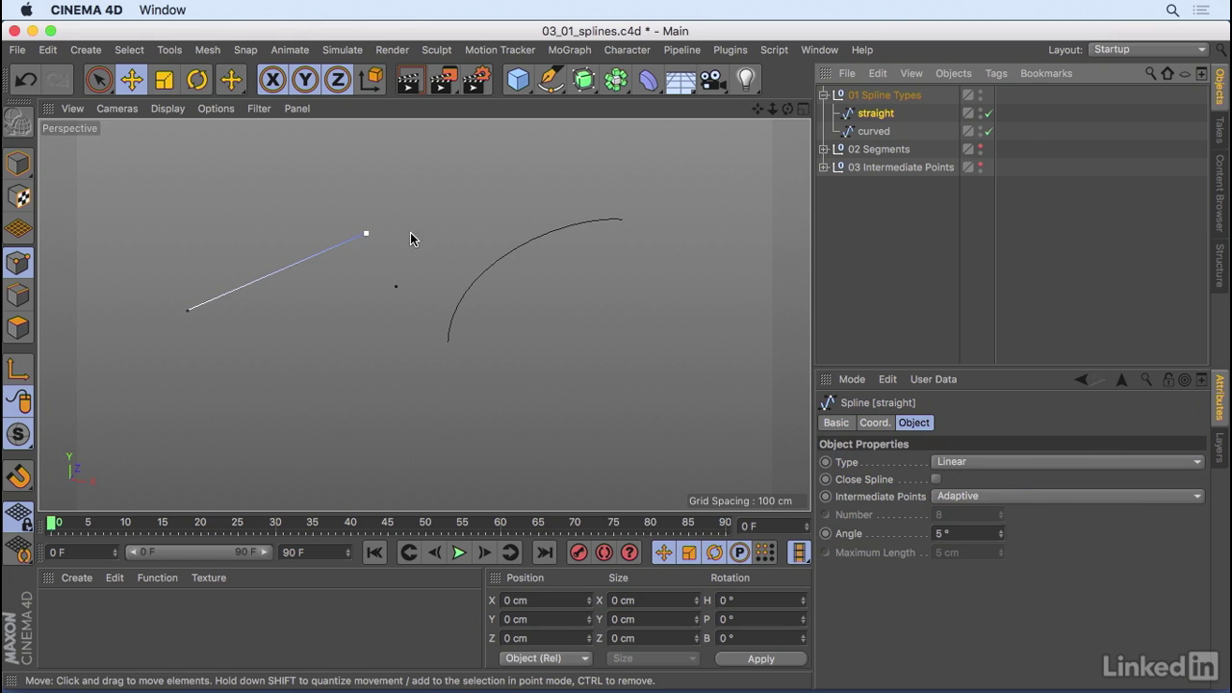
pyautogui.click(876, 131)
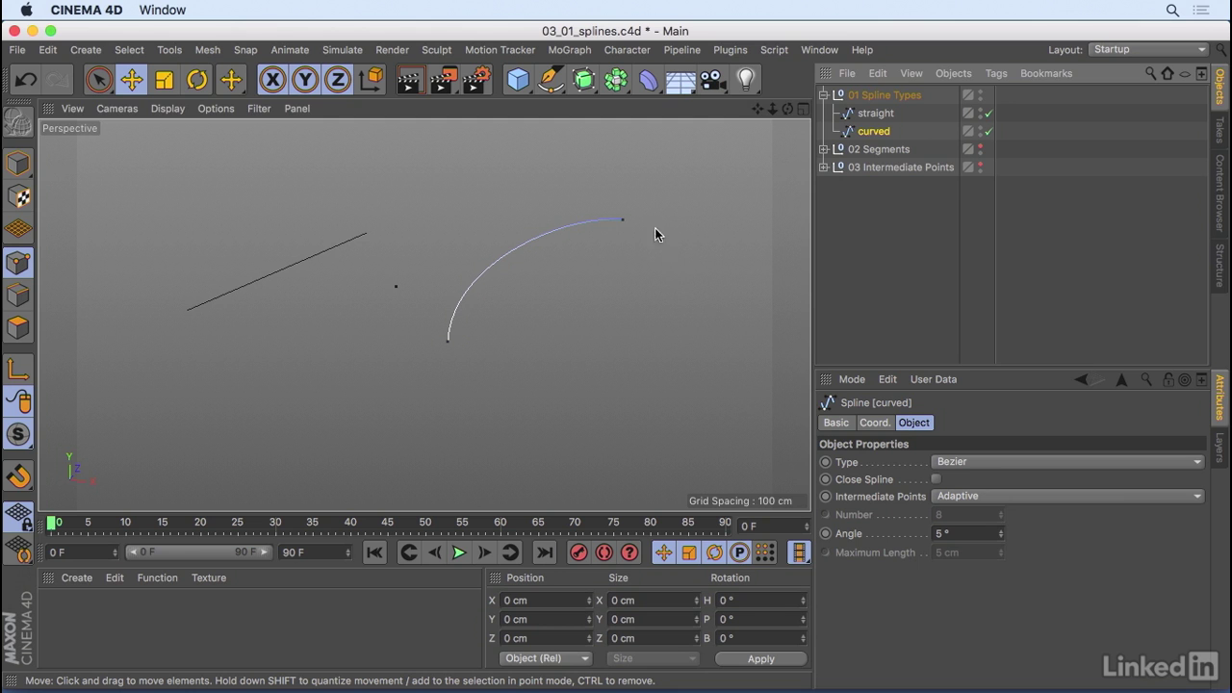
pyautogui.click(622, 221)
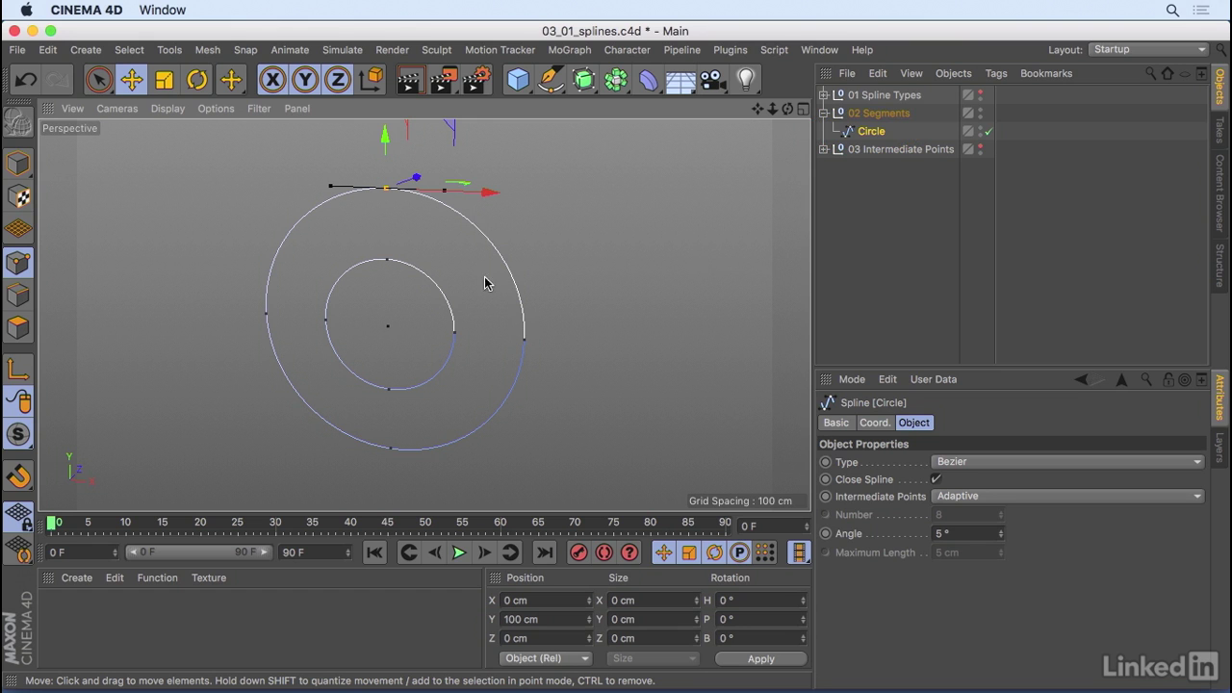
# Open the Circle spline under 02 Segments and make the outer circle's top point the first point
pyautogui.click(534, 277)
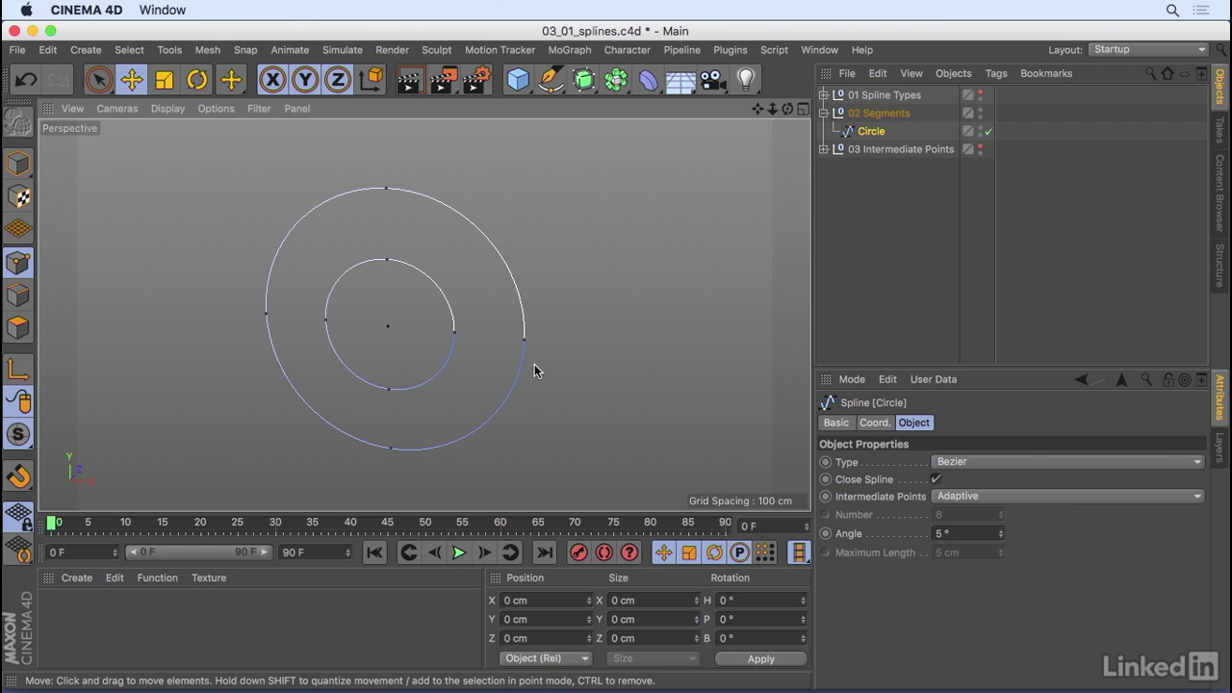
pyautogui.click(935, 479)
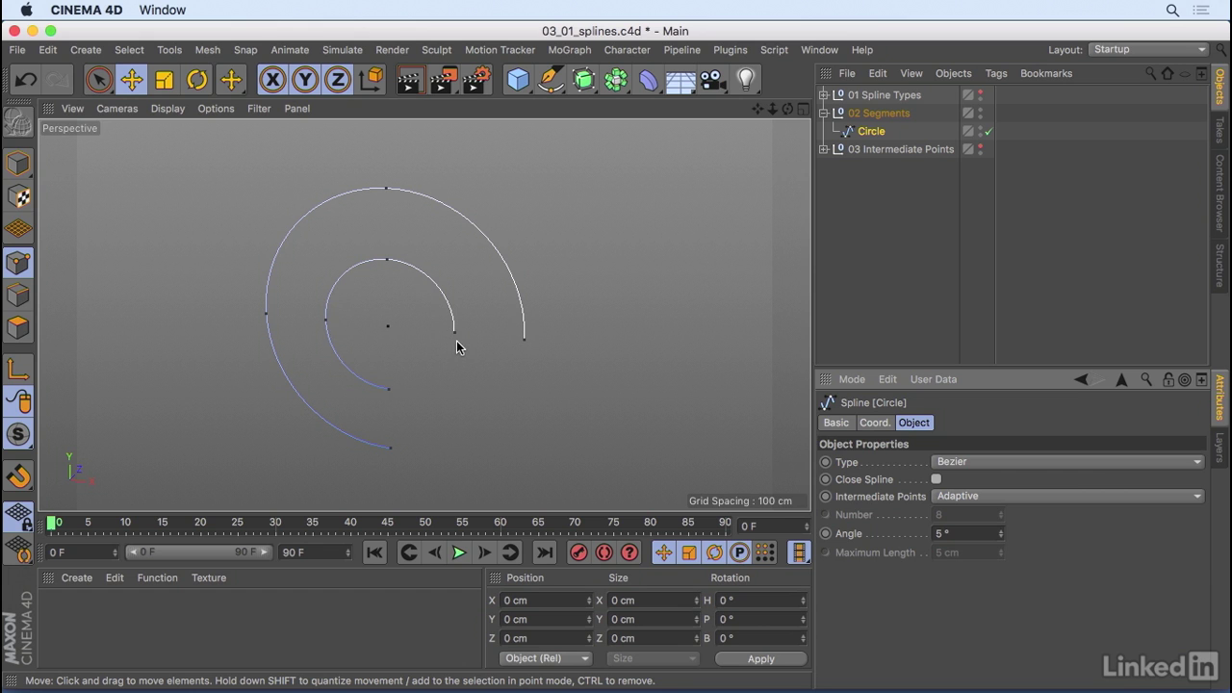
pyautogui.click(388, 188)
pyautogui.rightClick(388, 187)
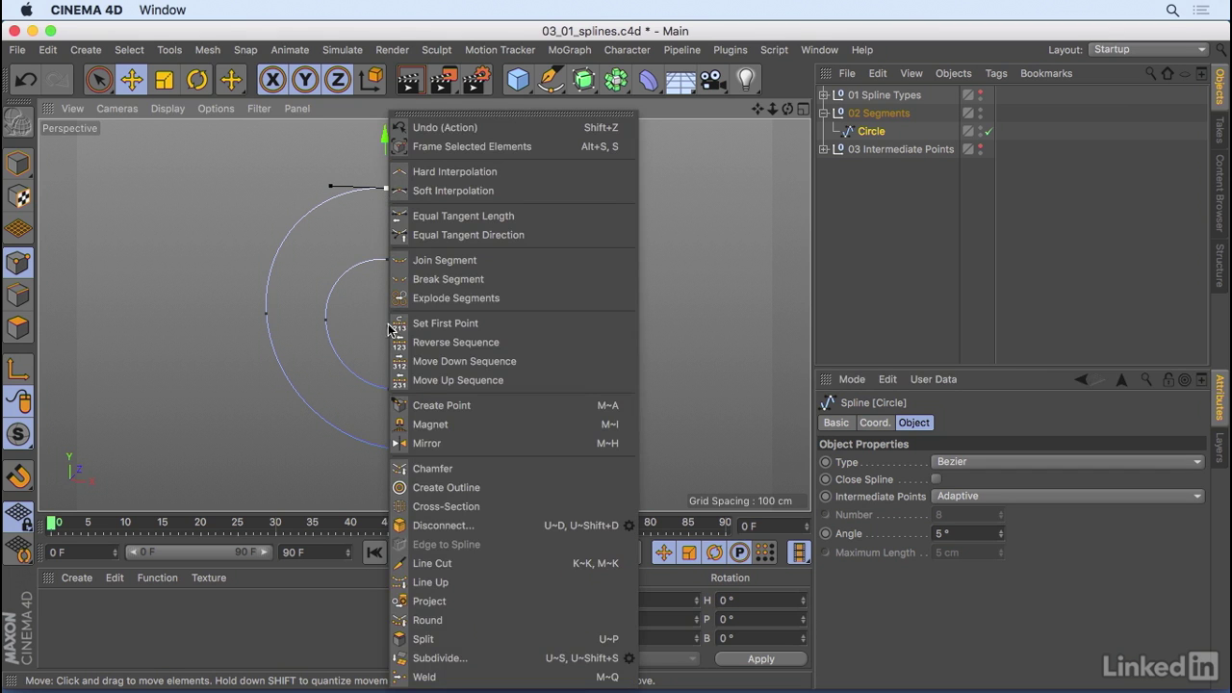
pyautogui.click(459, 326)
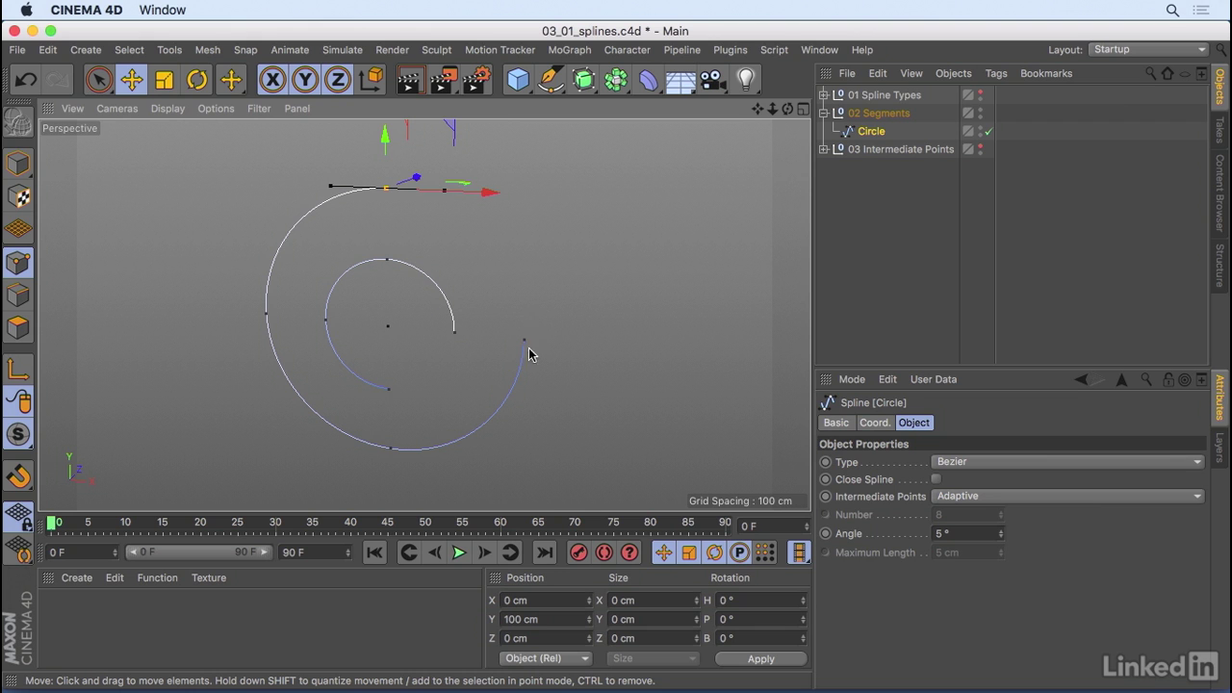
# Hide the 02 Segments group, then show the 03 Intermediate Points group and expand its hierarchy
pyautogui.keyDown('alt'); pyautogui.click(981, 111); pyautogui.keyUp('alt')
pyautogui.keyDown('alt'); pyautogui.click(981, 111); pyautogui.keyUp('alt')
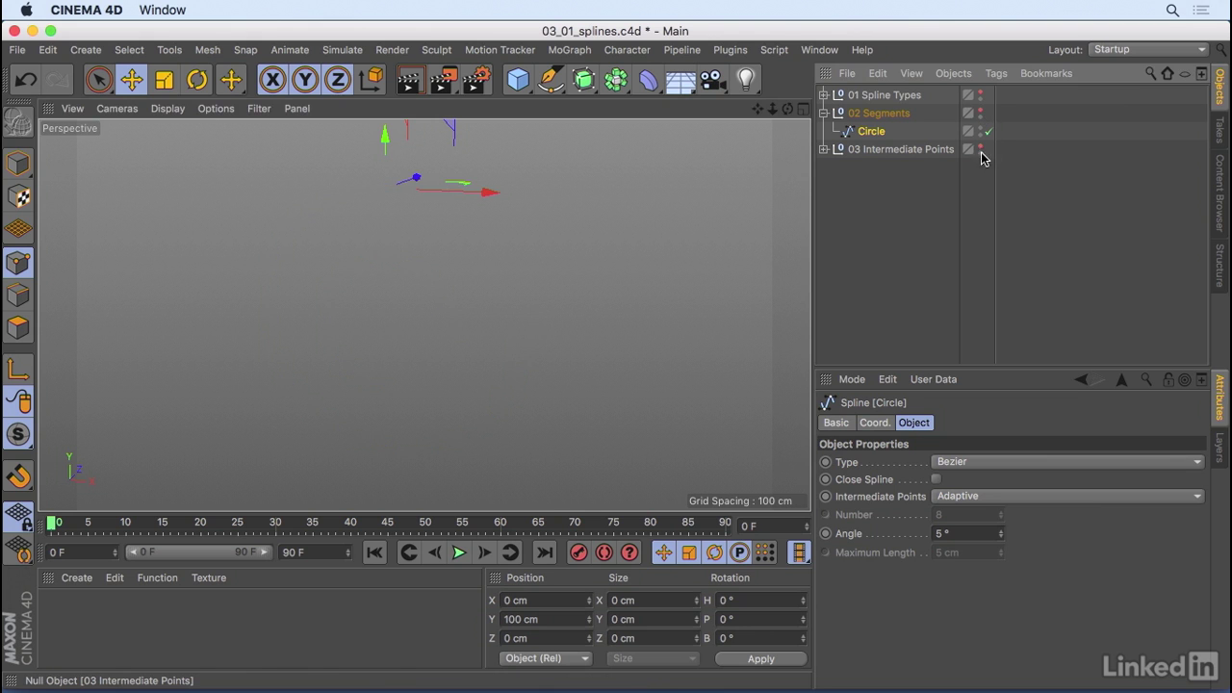
pyautogui.keyDown('alt'); pyautogui.click(981, 149); pyautogui.keyUp('alt')
pyautogui.click(825, 150)
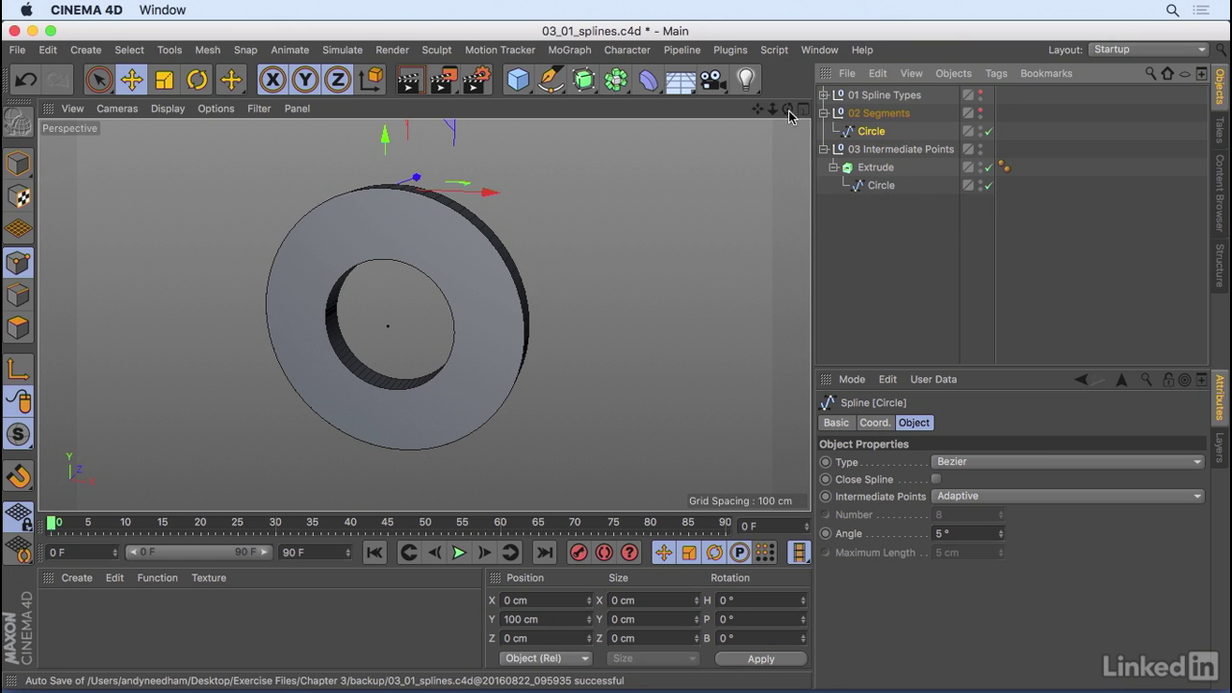
# Set the intermediate points of the Circle spline inside the Extrude to None
pyautogui.moveTo(788, 109); pyautogui.dragTo(681, 116)
pyautogui.keyDown('alt'); pyautogui.moveTo(425, 333); pyautogui.dragTo(347, 322); pyautogui.keyUp('alt')
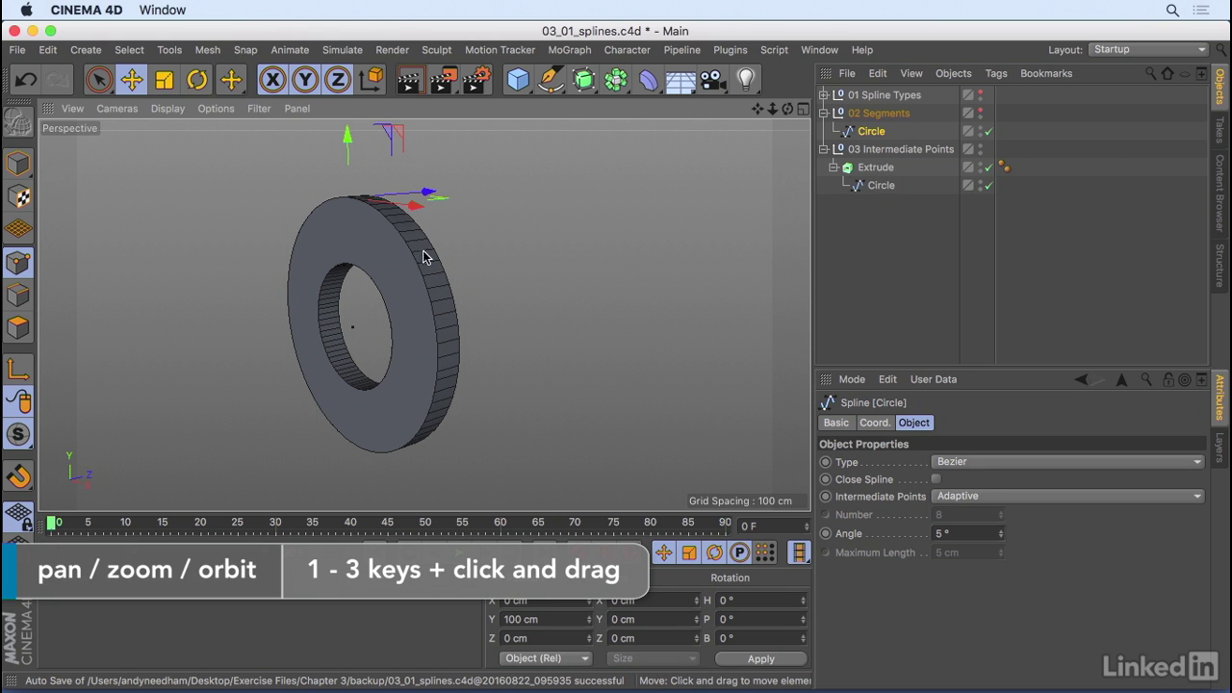
pyautogui.click(877, 185)
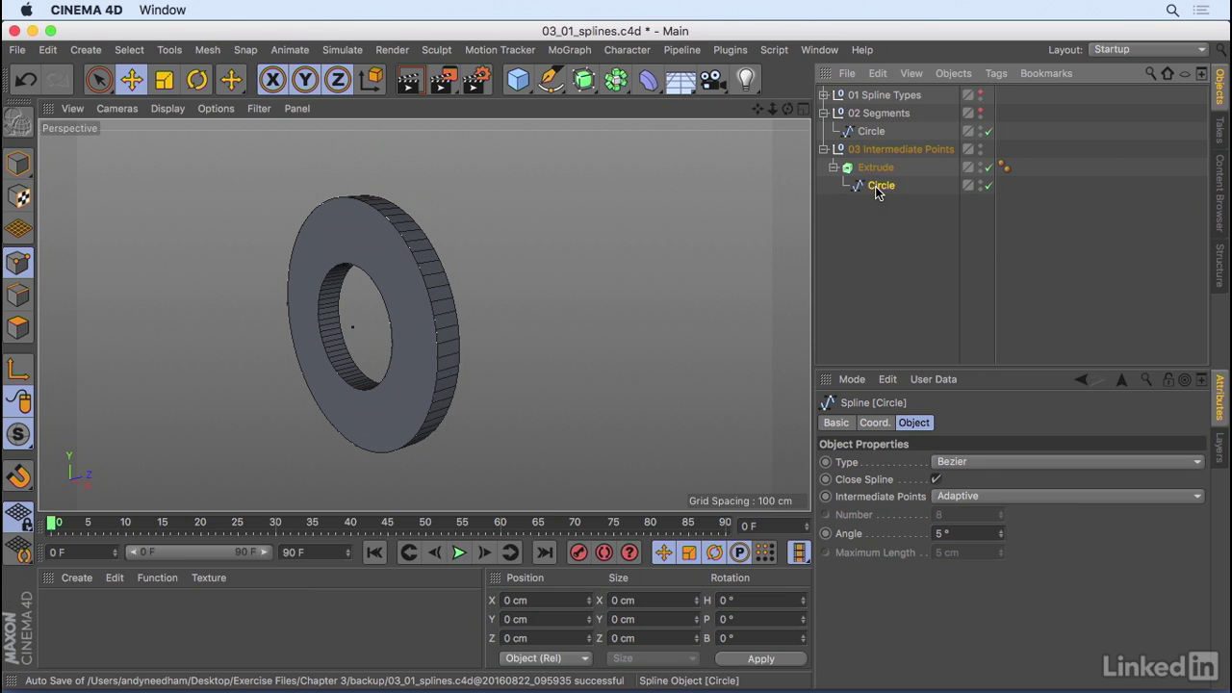
pyautogui.click(958, 498)
pyautogui.click(963, 511)
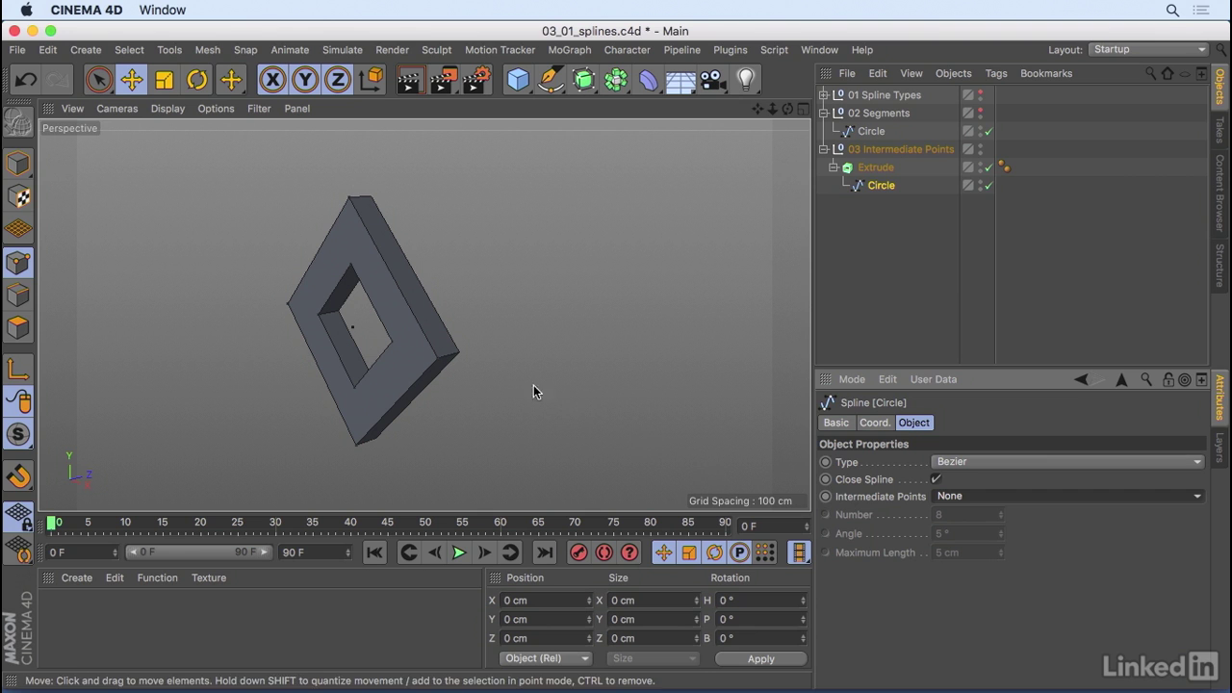
# Disable the Extrude generator and set the Circle spline's intermediate points to Natural
pyautogui.click(982, 167)
pyautogui.click(983, 167)
pyautogui.click(983, 167)
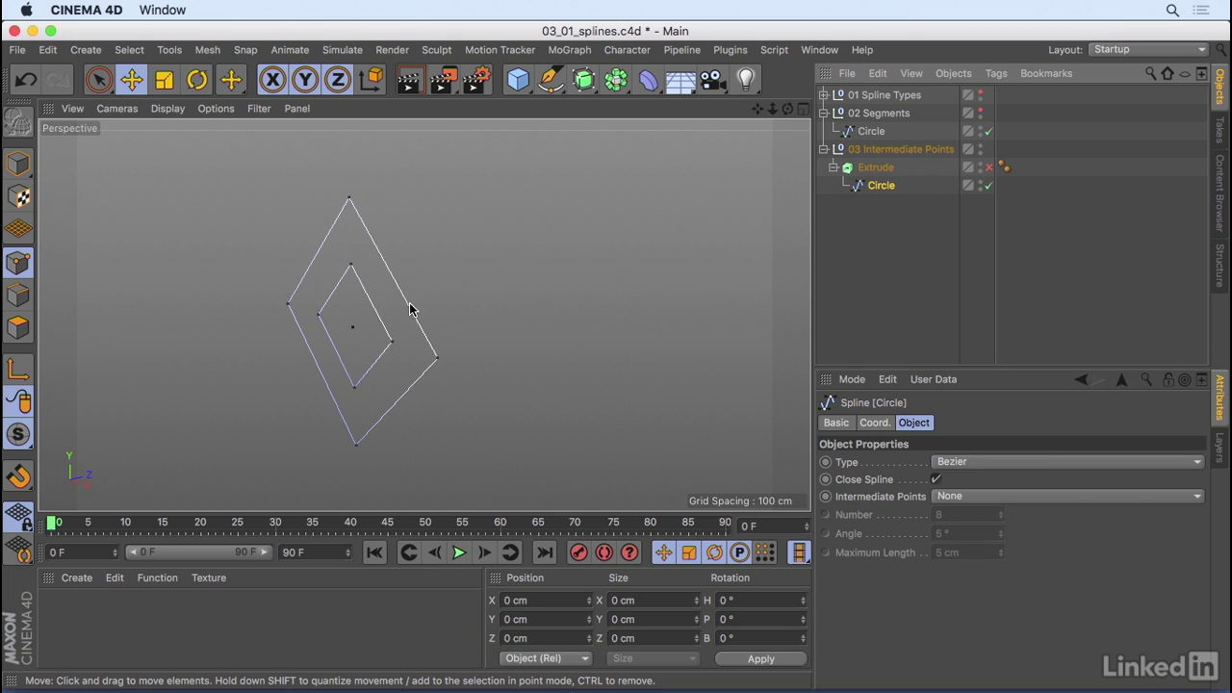
pyautogui.keyDown('alt'); pyautogui.moveTo(460, 389); pyautogui.dragTo(524, 385); pyautogui.keyUp('alt')
pyautogui.click(953, 496)
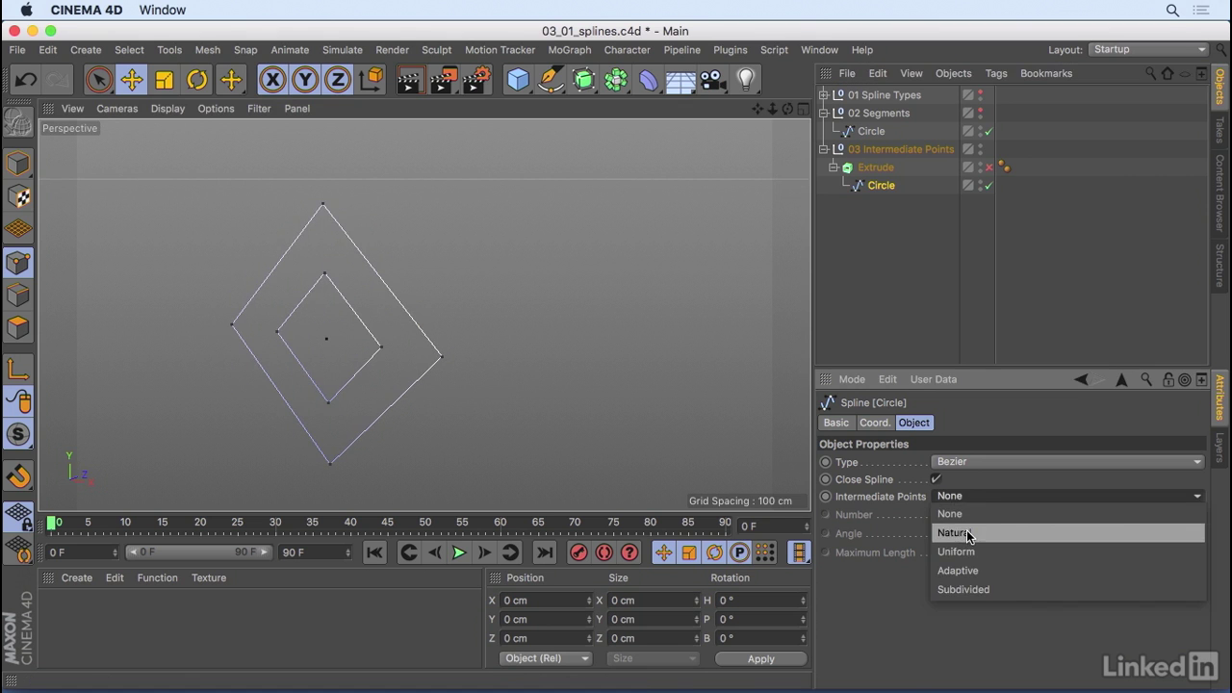
pyautogui.click(966, 534)
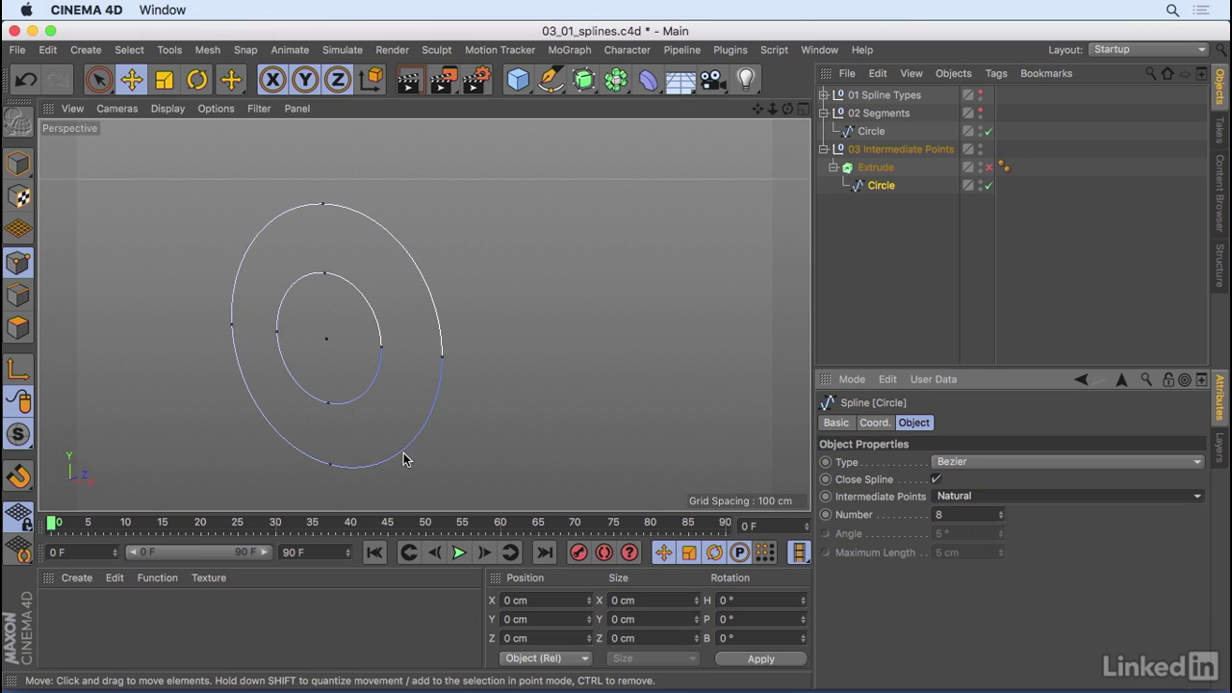
# Set the Circle spline's intermediate point Number to 0 and re-enable the Extrude generator
pyautogui.click(1000, 519)
pyautogui.click(1000, 519)
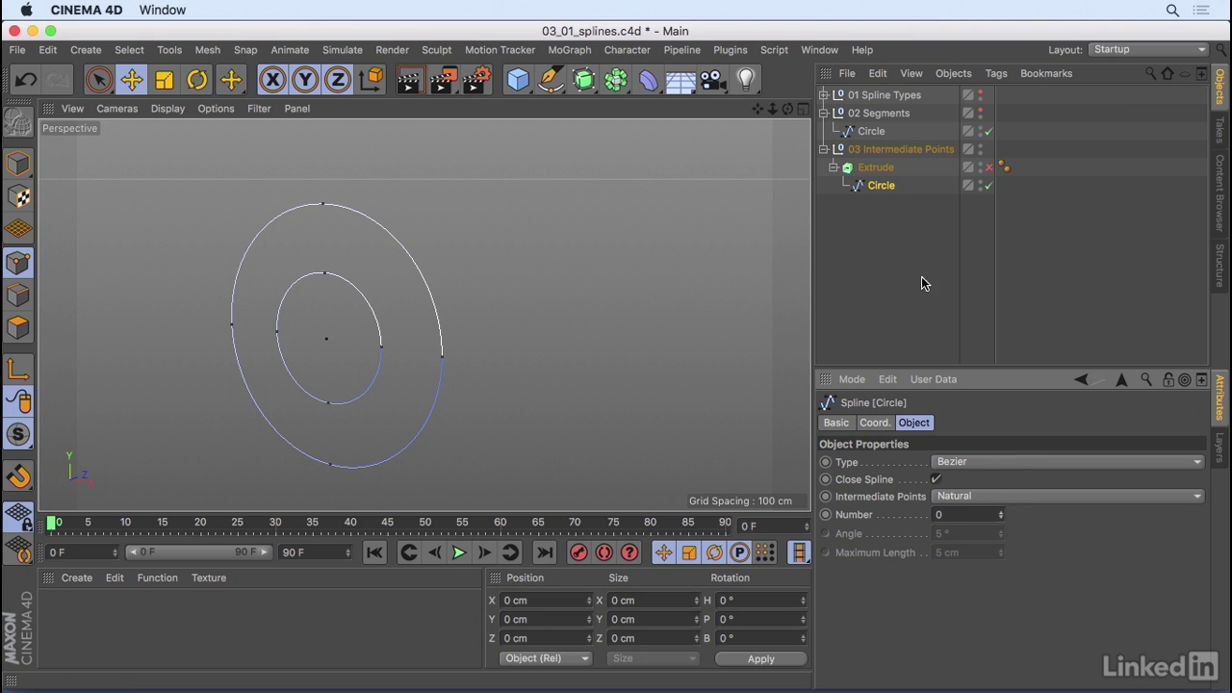
pyautogui.click(989, 169)
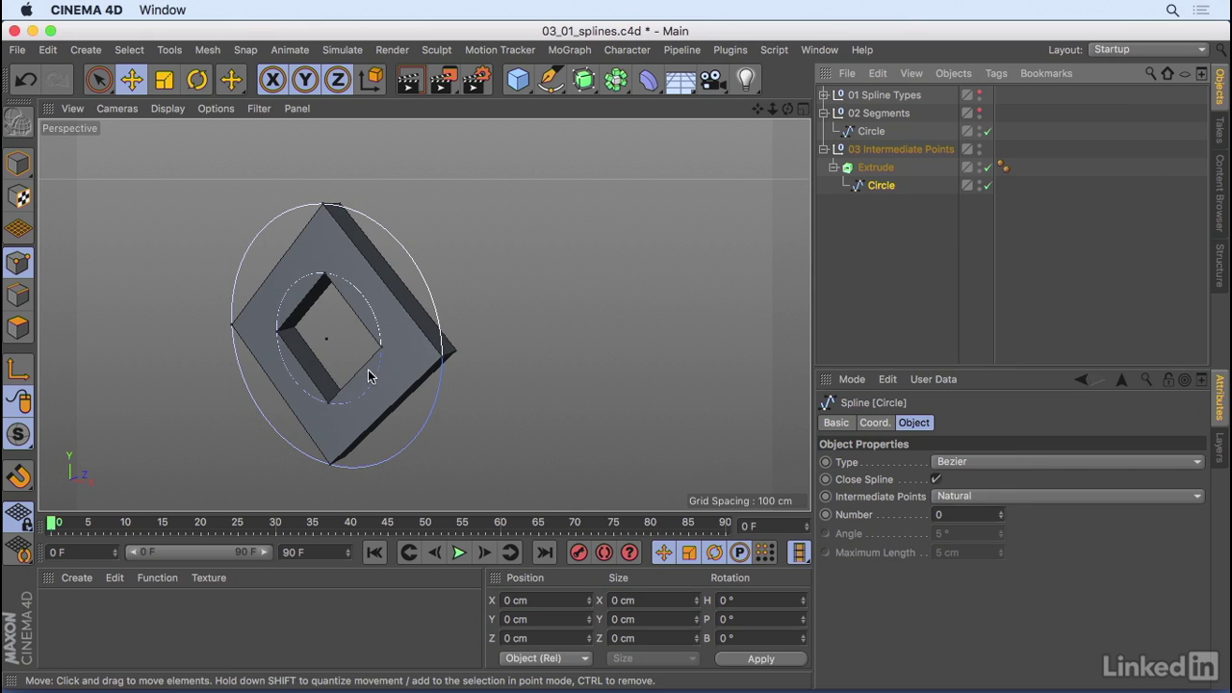
# Raise the Circle spline's intermediate point Number step by step to 8 to smooth the extruded ring
pyautogui.click(1002, 511)
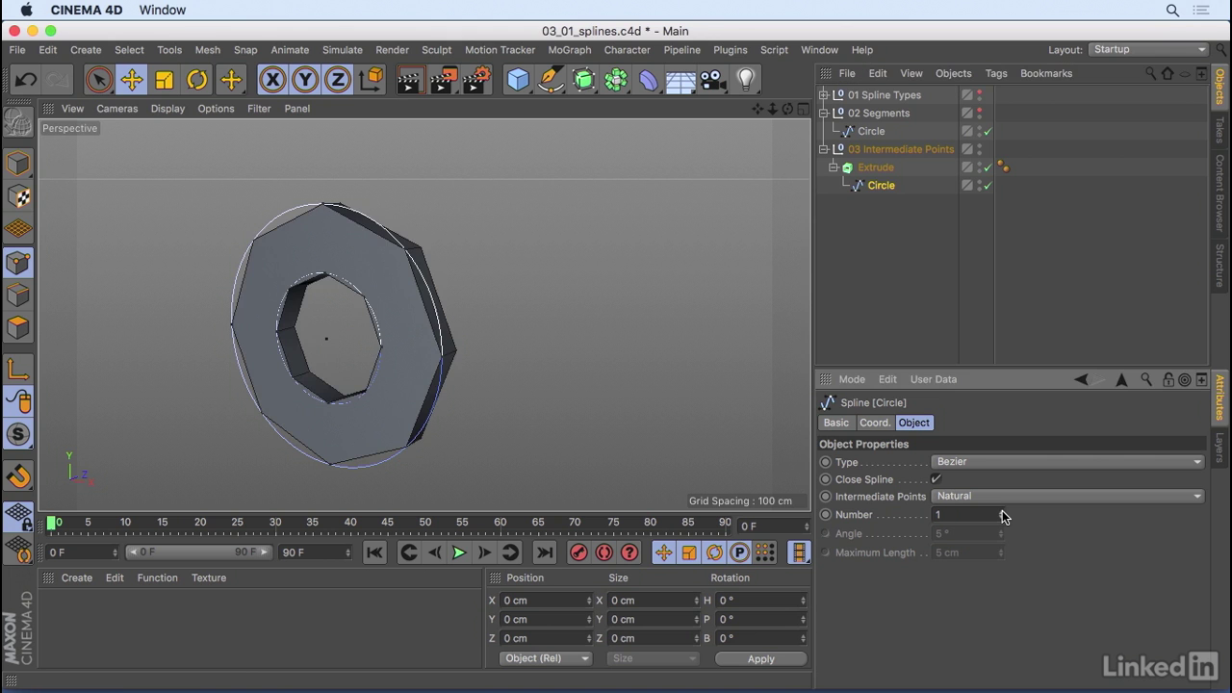
pyautogui.keyDown('alt'); pyautogui.moveTo(604, 375); pyautogui.dragTo(491, 359); pyautogui.keyUp('alt')
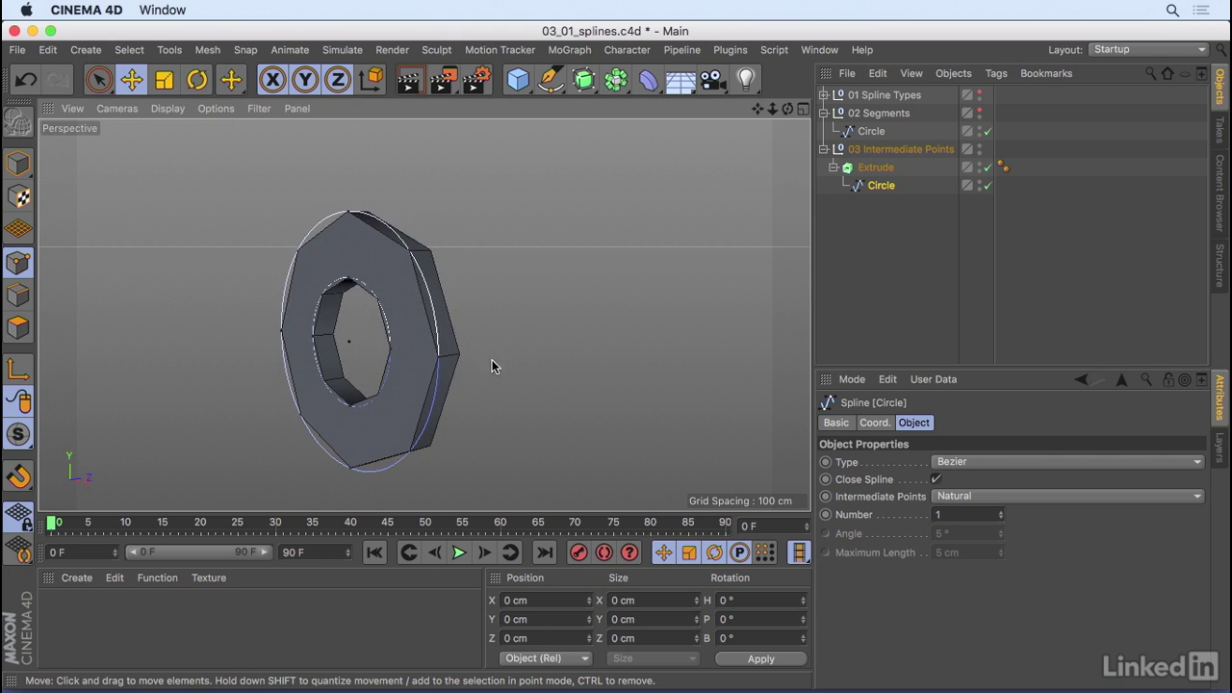
pyautogui.click(1001, 512)
pyautogui.click(1002, 512)
pyautogui.click(1001, 512)
pyautogui.click(1002, 511)
# Switch the Circle spline's intermediate points to Adaptive with an Angle of 5°
pyautogui.click(976, 496)
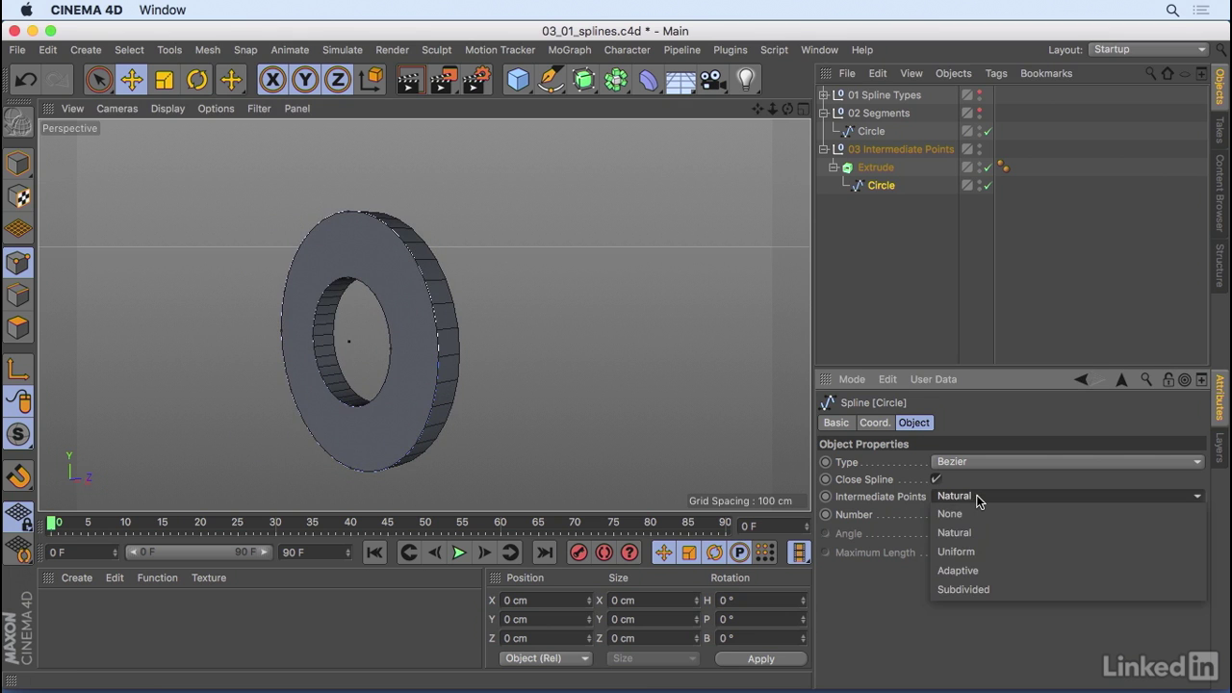
pyautogui.click(973, 570)
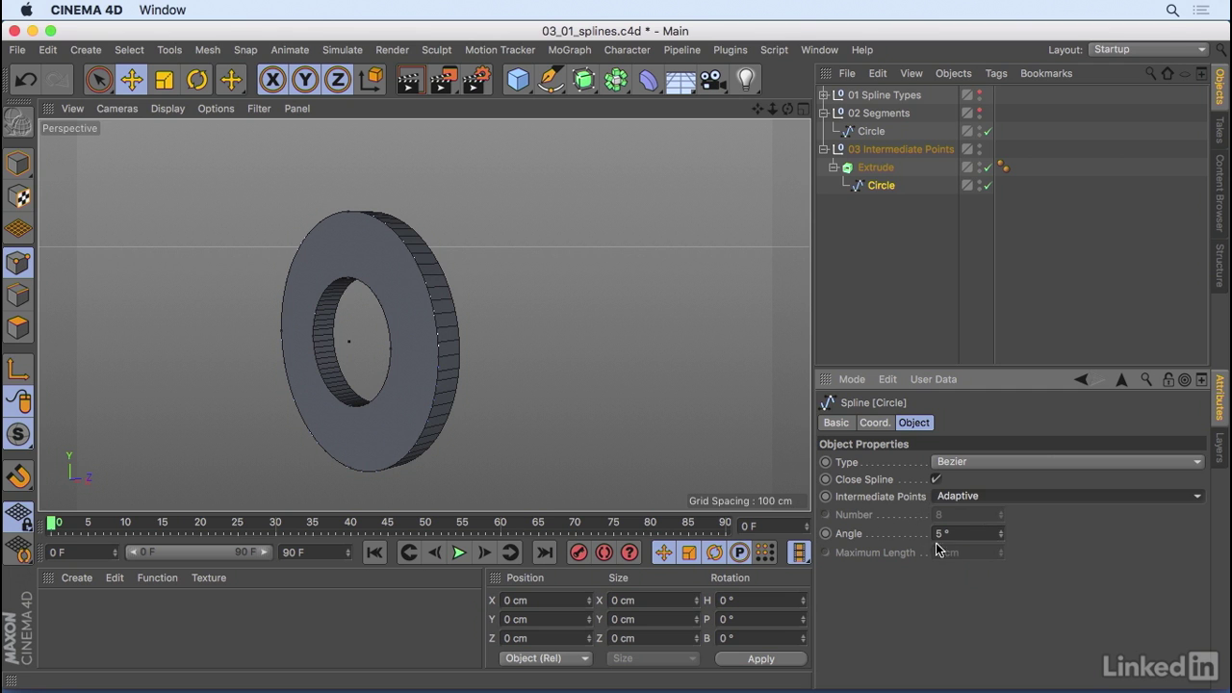
pyautogui.moveTo(1001, 535)
pyautogui.mouseDown()
pyautogui.moveTo(1013, 500)
pyautogui.moveTo(999, 529)
pyautogui.mouseUp()
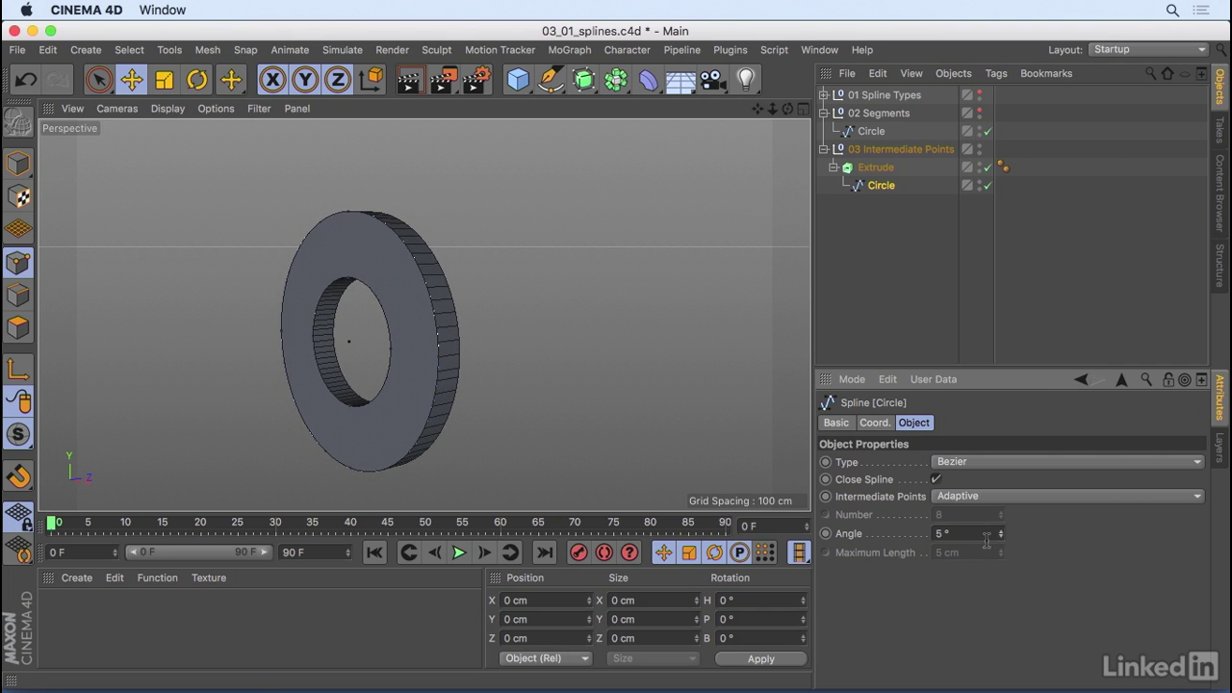
# Try Subdivided intermediate points on the Circle spline and return the setting to Adaptive
pyautogui.click(960, 499)
pyautogui.click(974, 594)
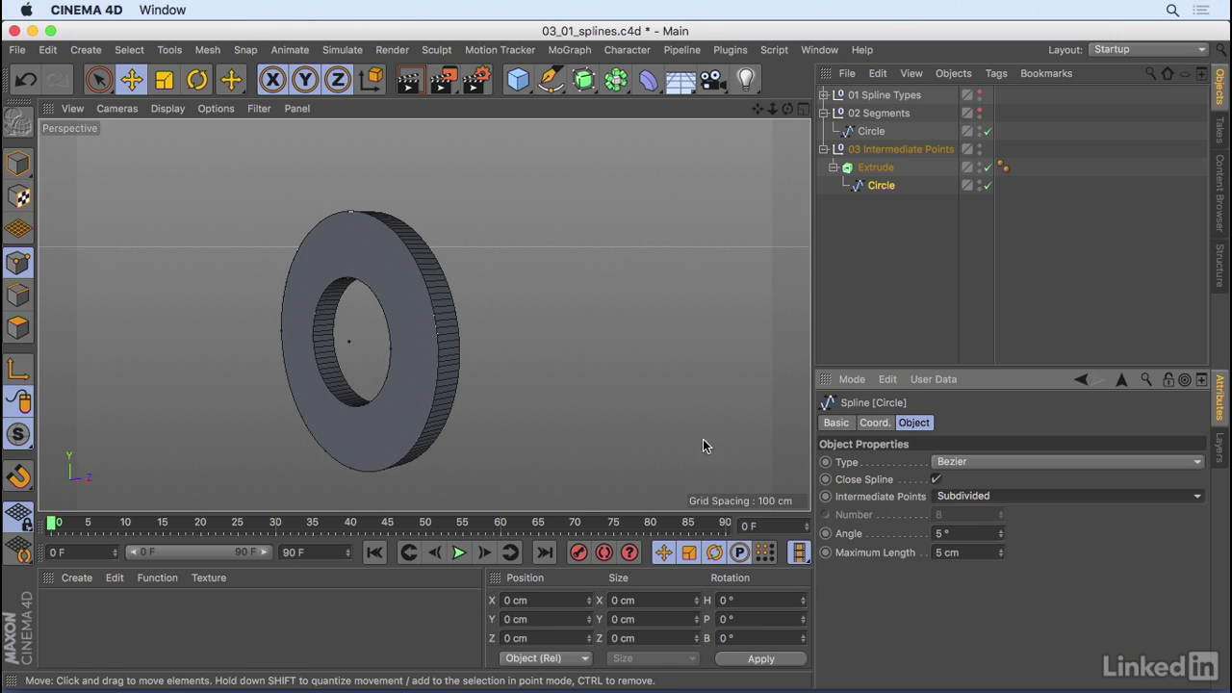
pyautogui.click(989, 496)
pyautogui.click(1026, 572)
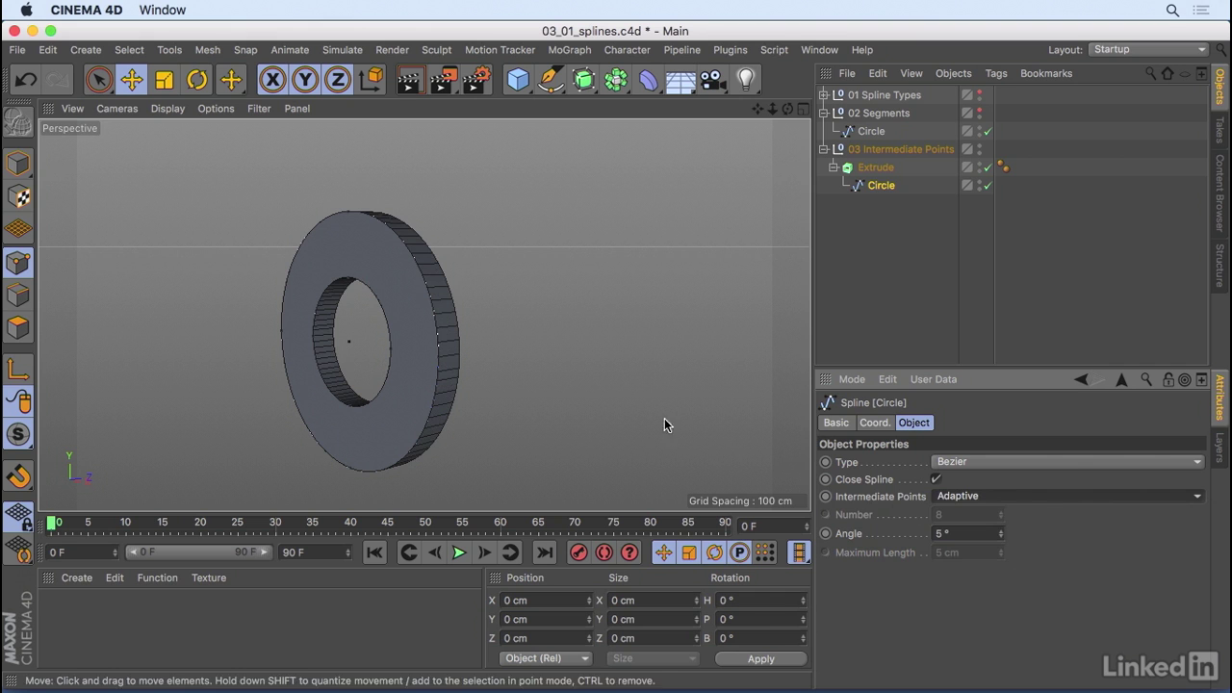
# Compare the extruded ring with intermediate points set to None and switch the spline back to Adaptive
pyautogui.click(999, 496)
pyautogui.click(996, 512)
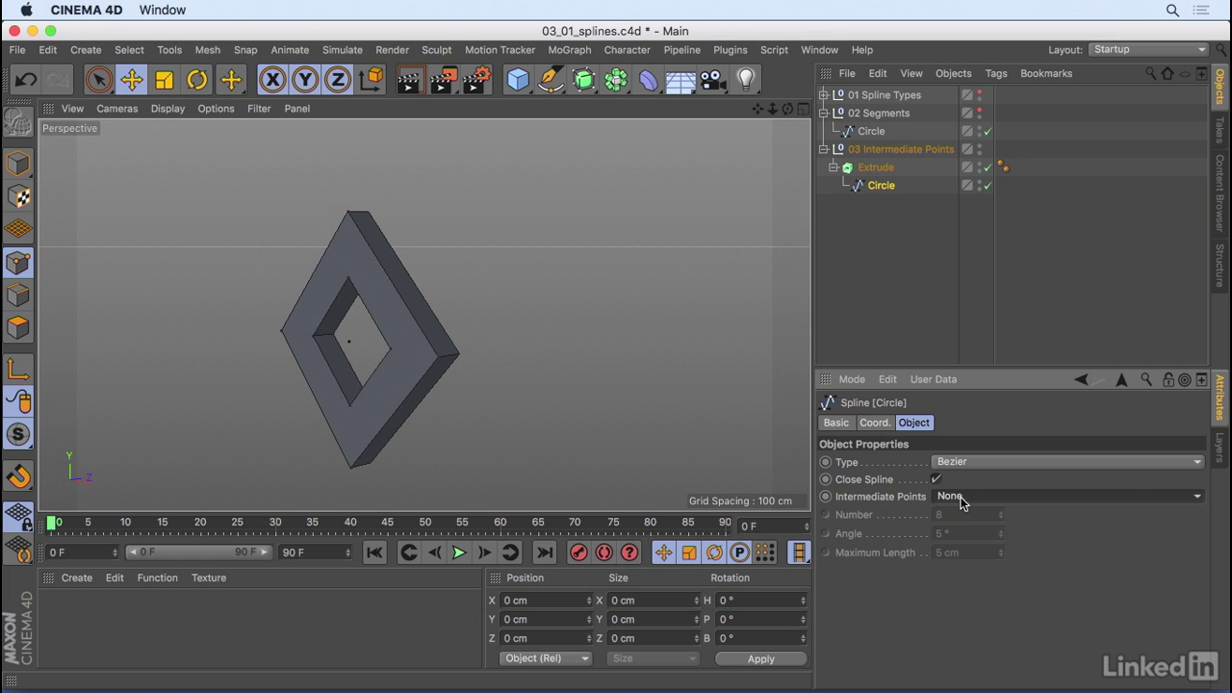
pyautogui.click(951, 496)
pyautogui.click(972, 568)
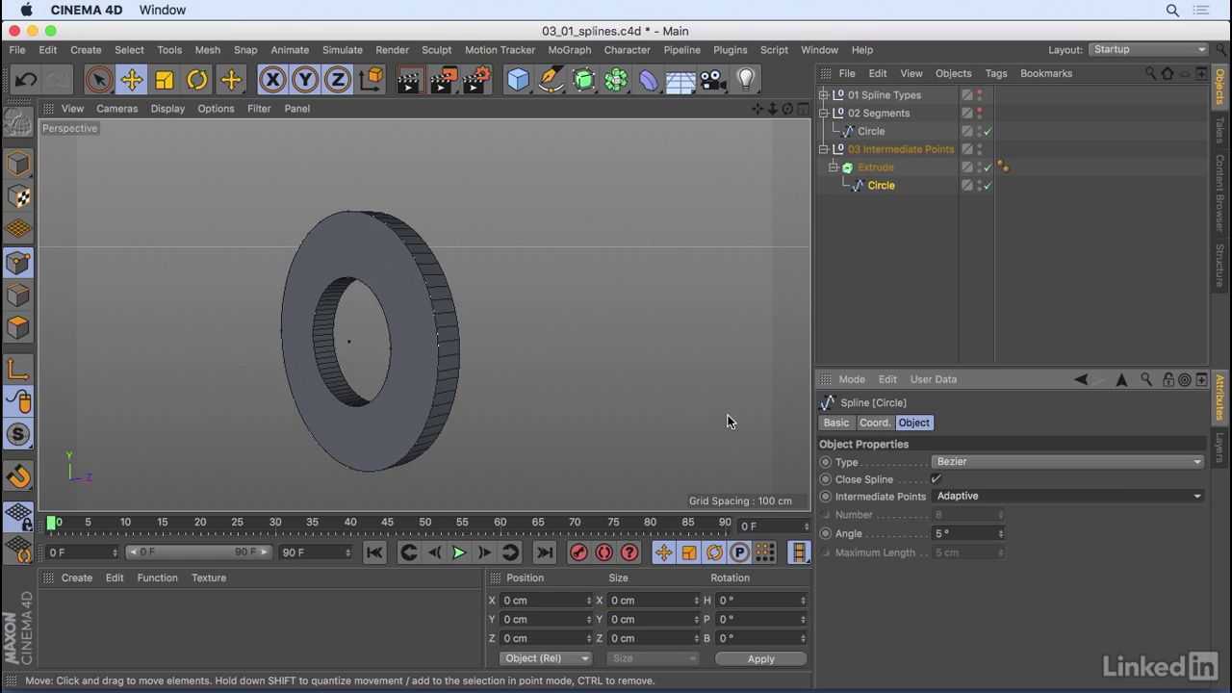
# Disable the Extrude, render the viewport with only the Circle spline, and re-enable the Extrude
pyautogui.keyDown('alt'); pyautogui.moveTo(693, 315); pyautogui.dragTo(722, 330); pyautogui.keyUp('alt')
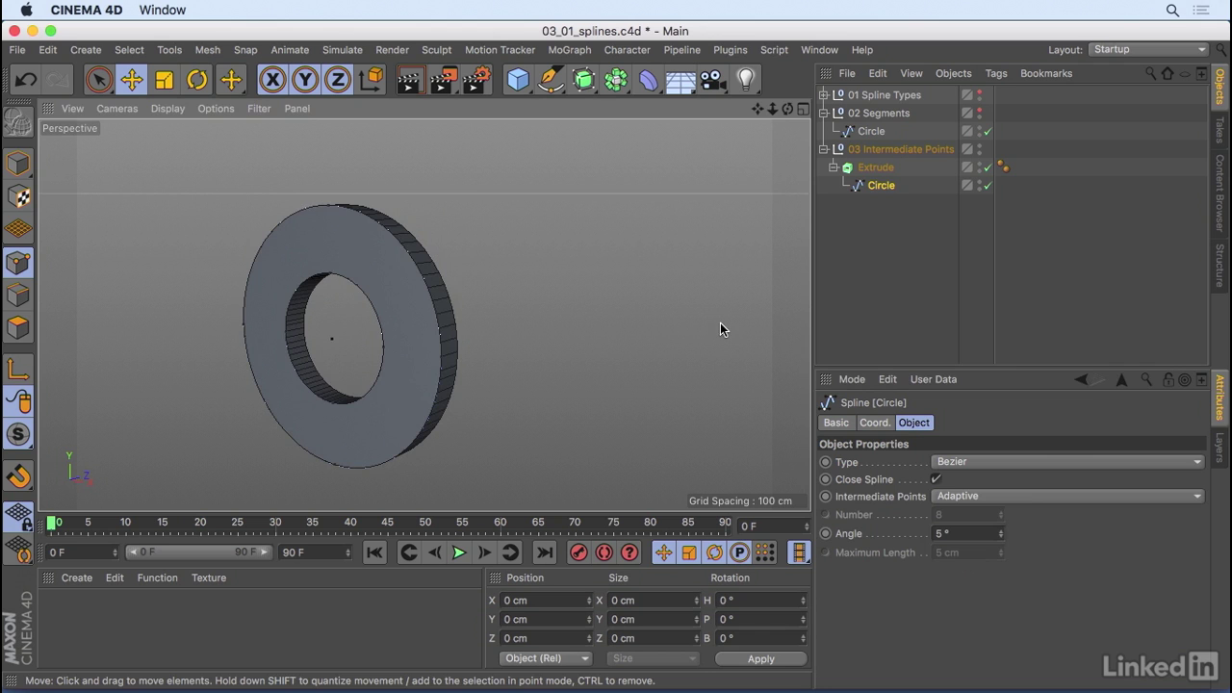
pyautogui.click(987, 168)
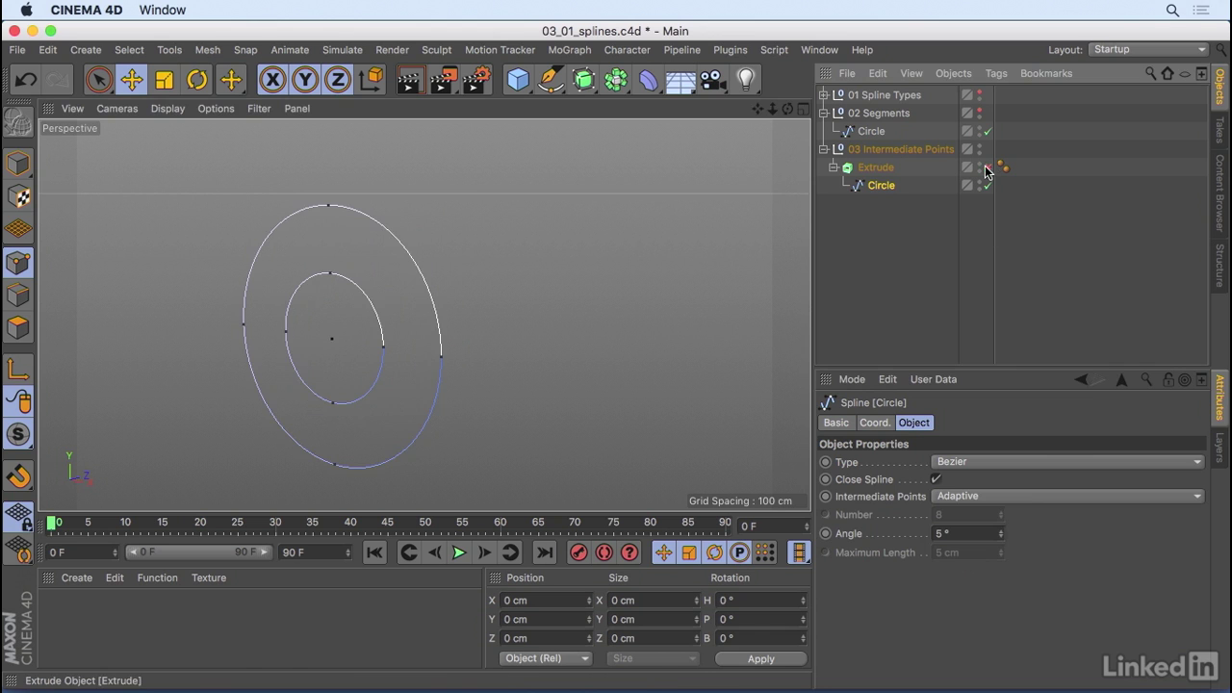
pyautogui.press('super+r')
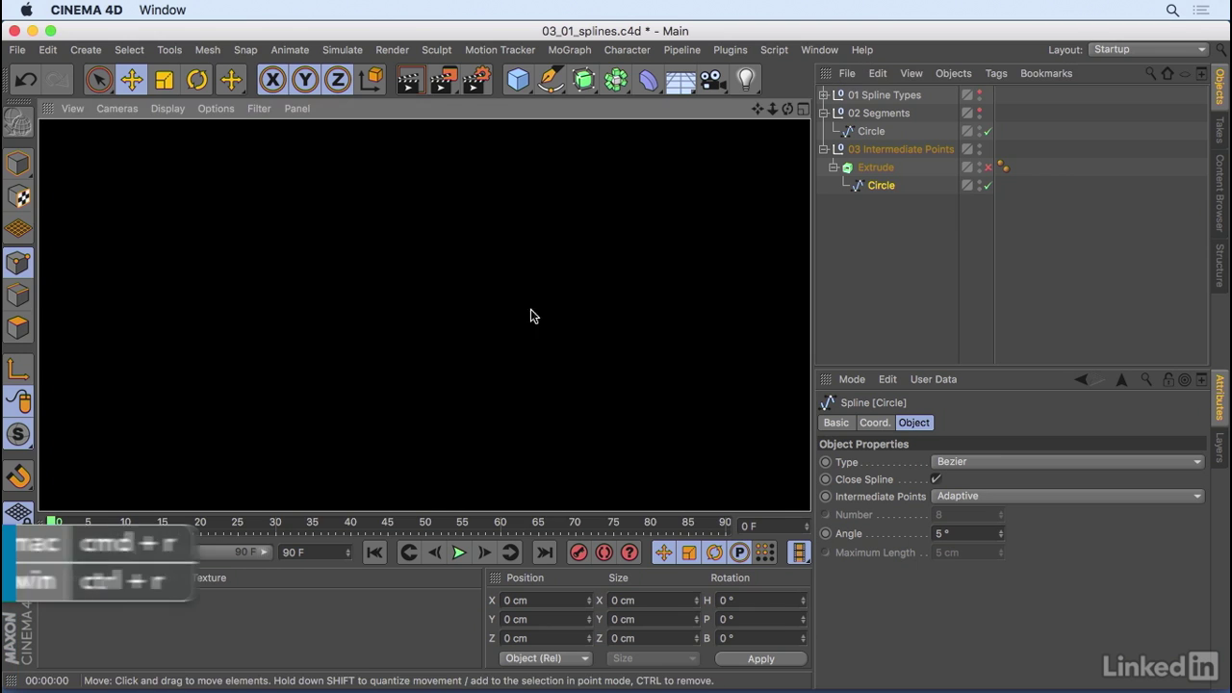
pyautogui.click(988, 168)
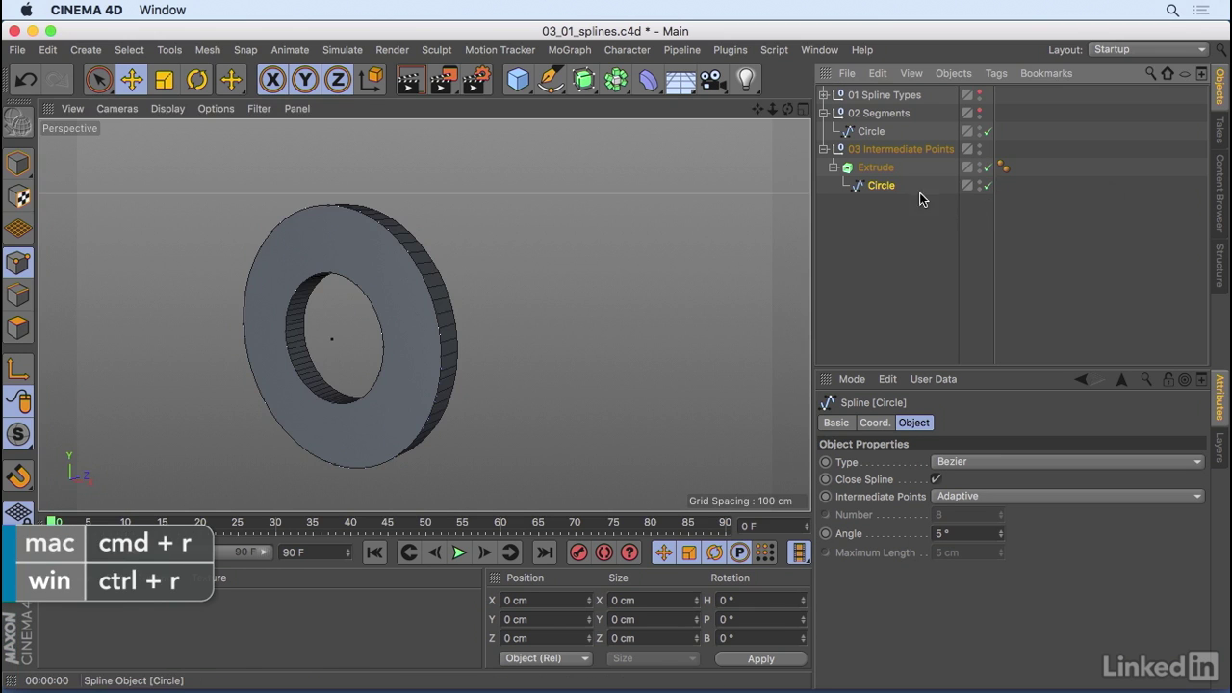